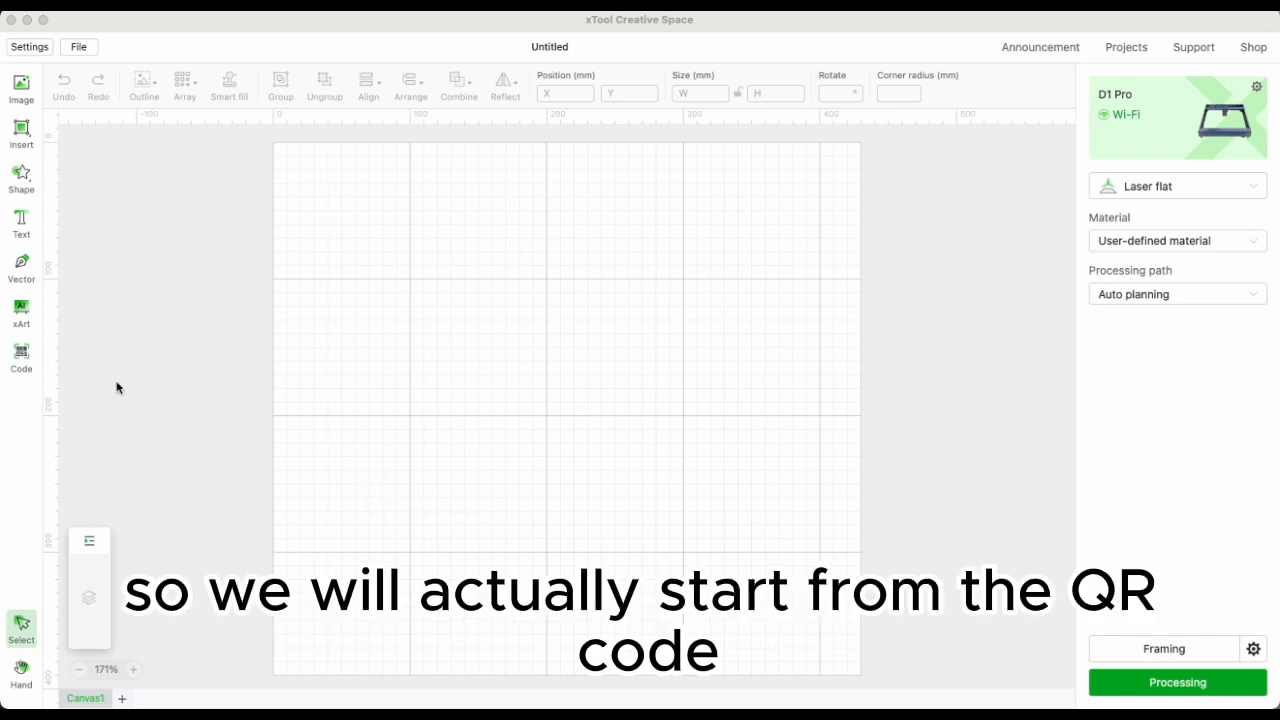
left_click(22, 356)
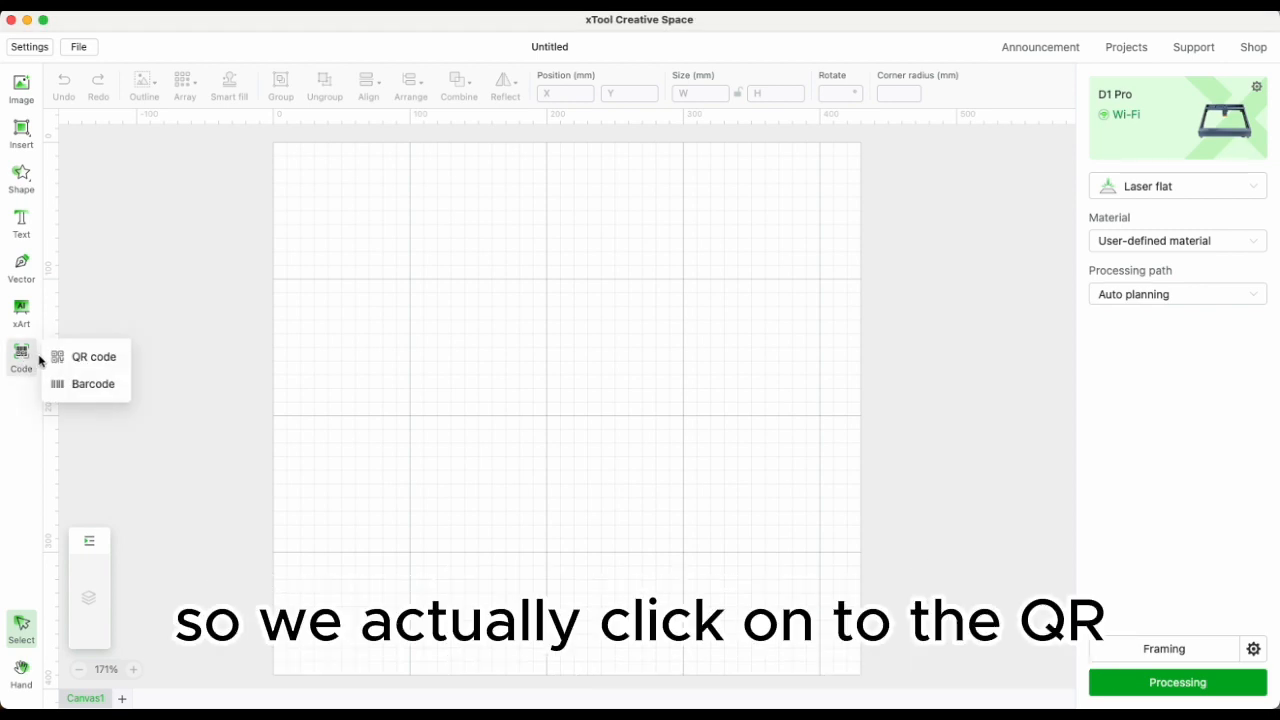
left_click(107, 364)
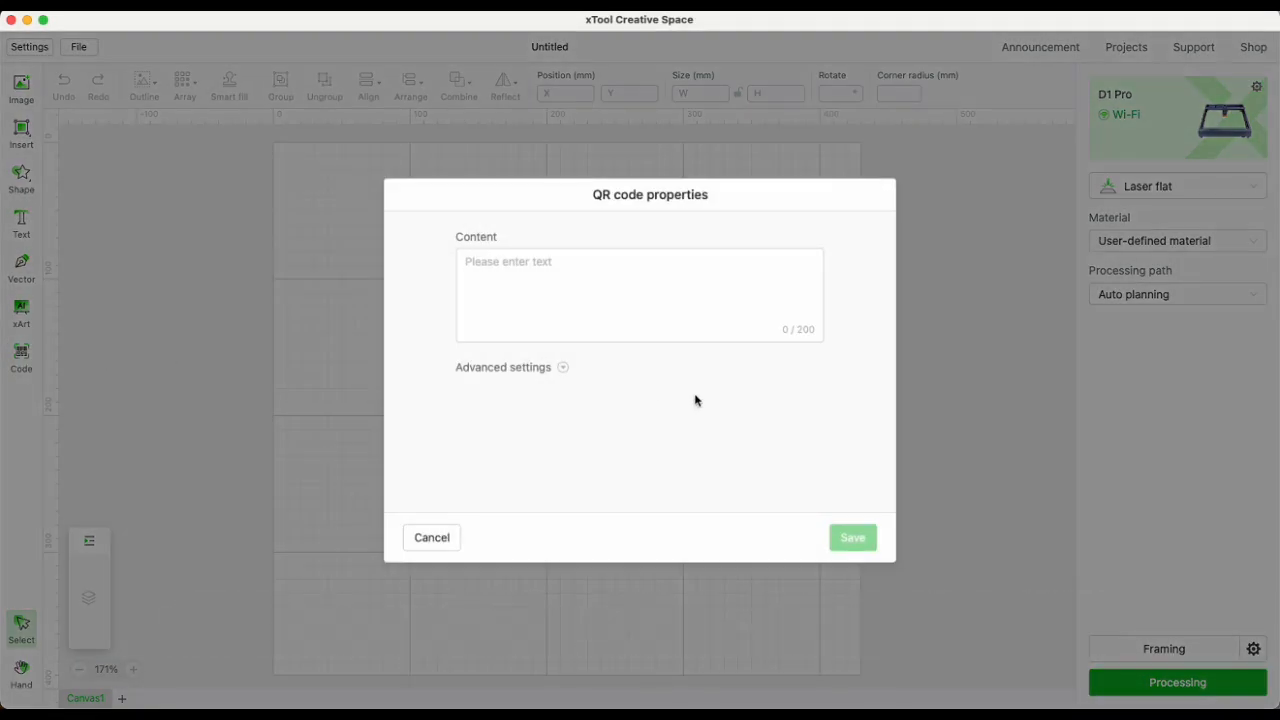
left_click(475, 275)
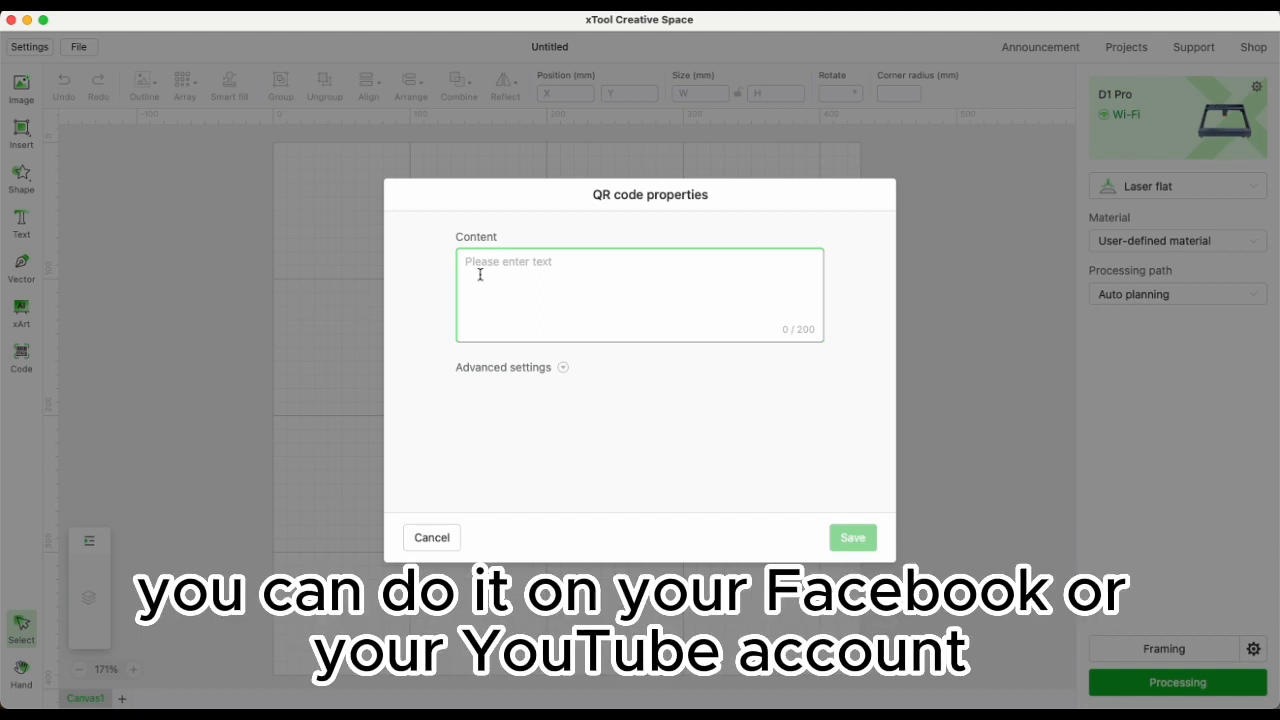
key("super+Tab")
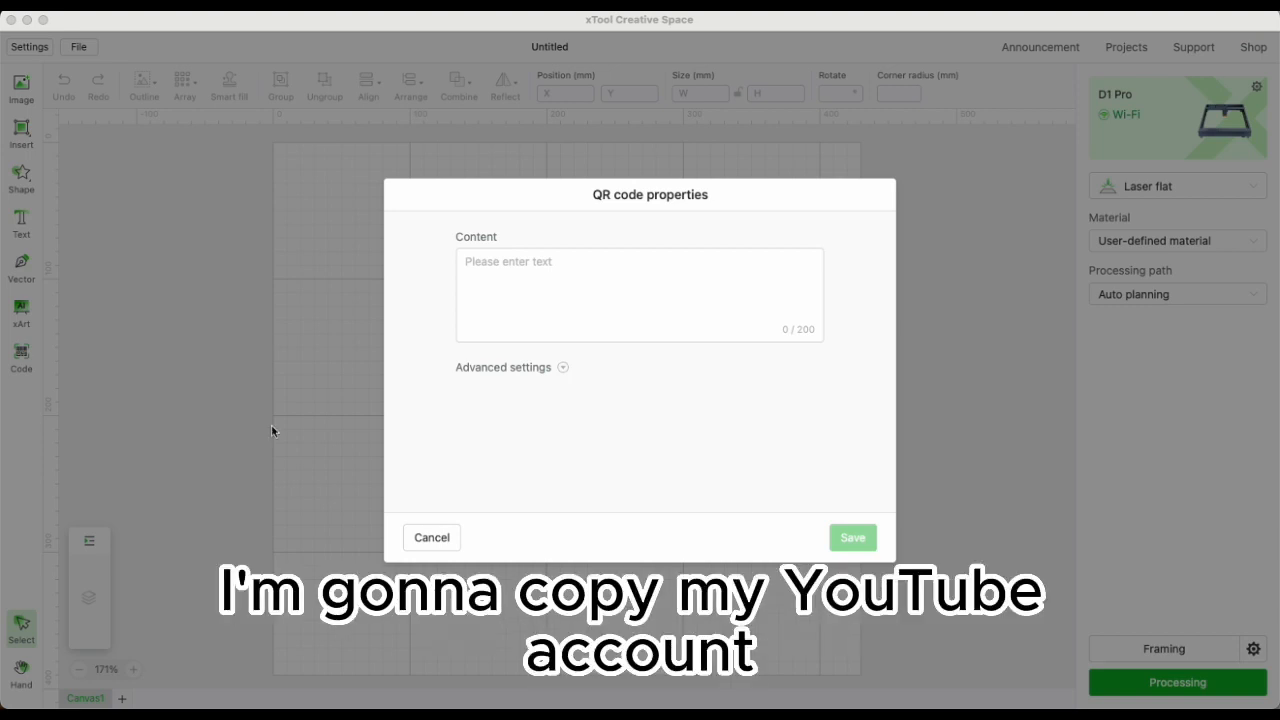
left_click(498, 264)
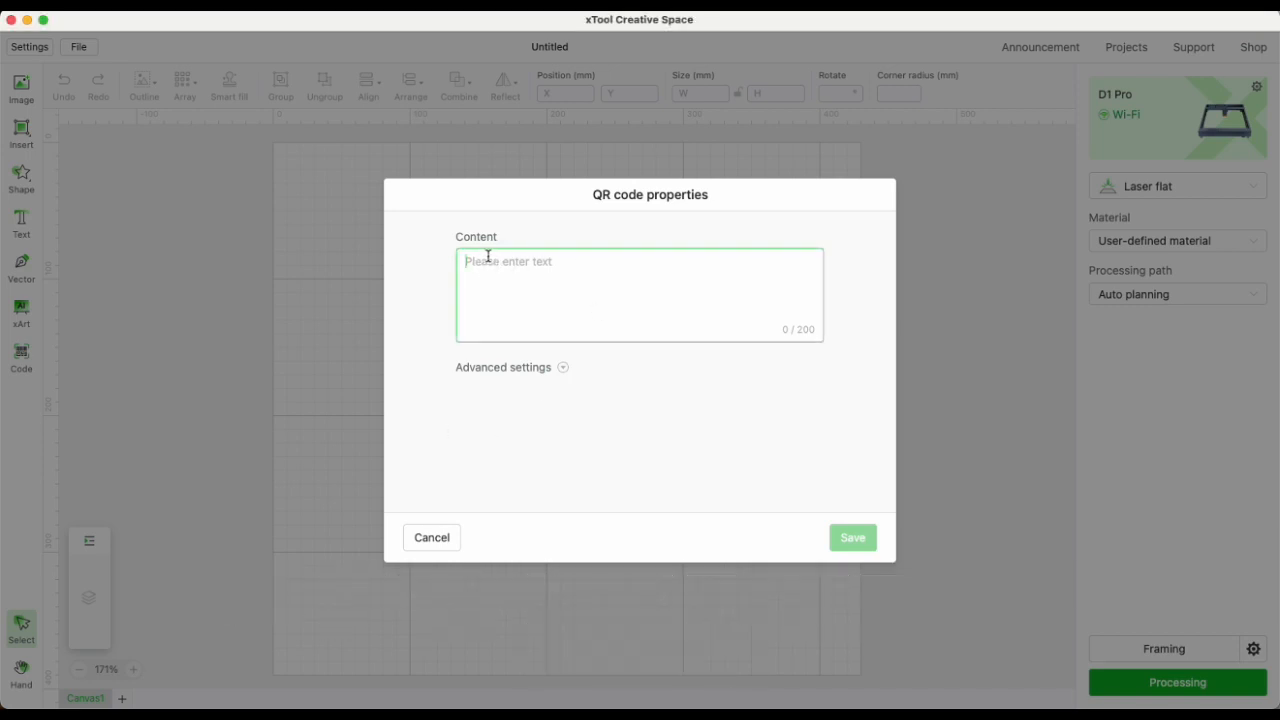
type("https://www.youtube.com/@ScrapbookMemorie/videos")
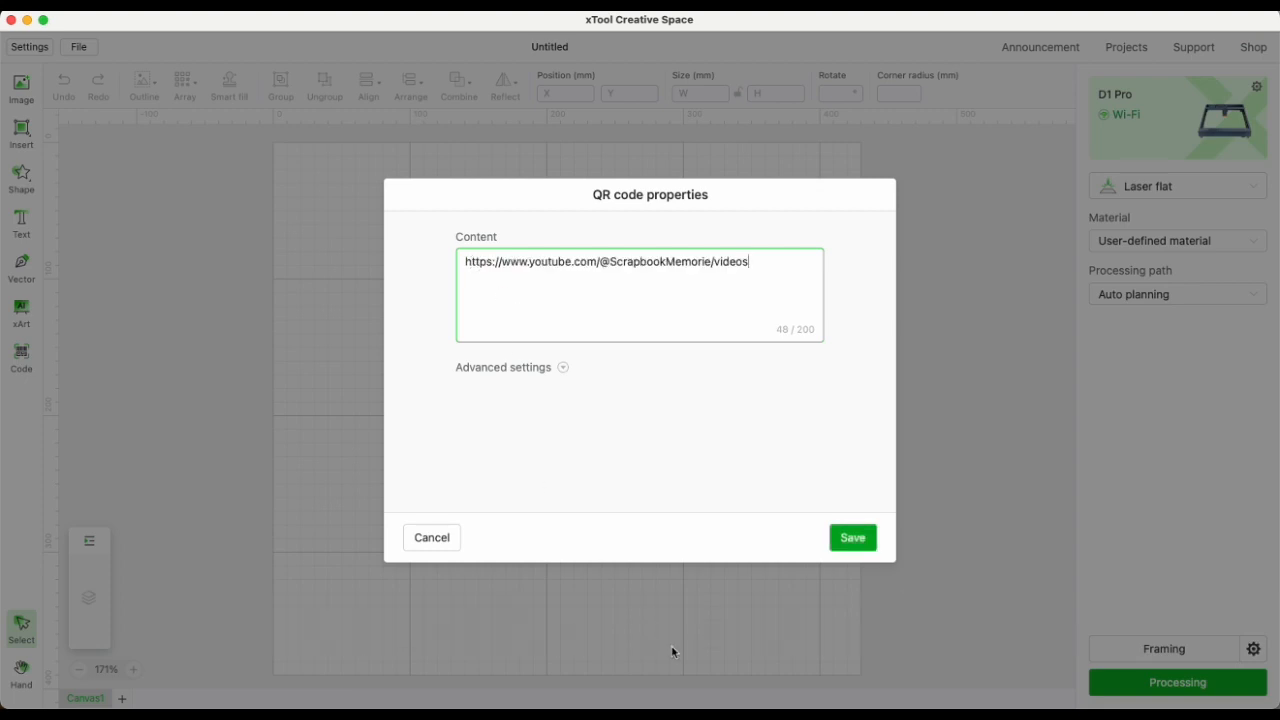
left_click(853, 540)
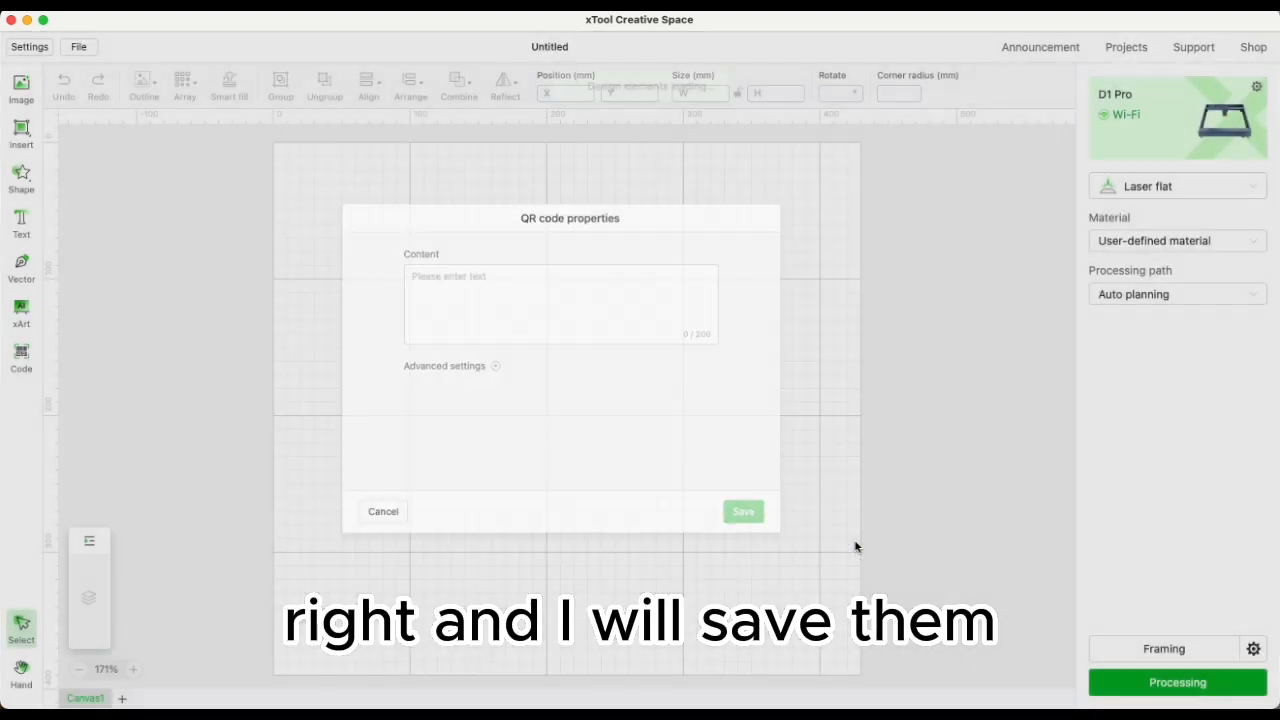
left_click_drag(570, 406, 406, 332)
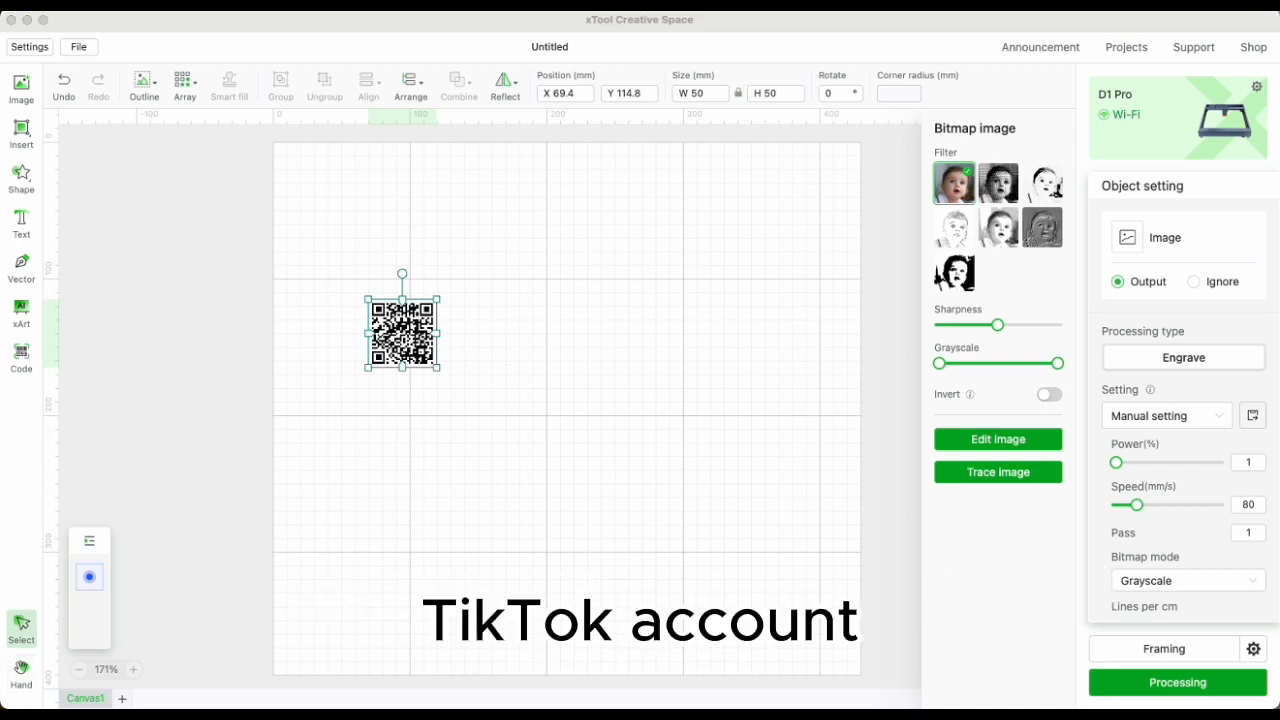
Switch to the browser and copy the TikTok profile URL from the address bar, then return.
left_click_drag(0, 15, 145, 448)
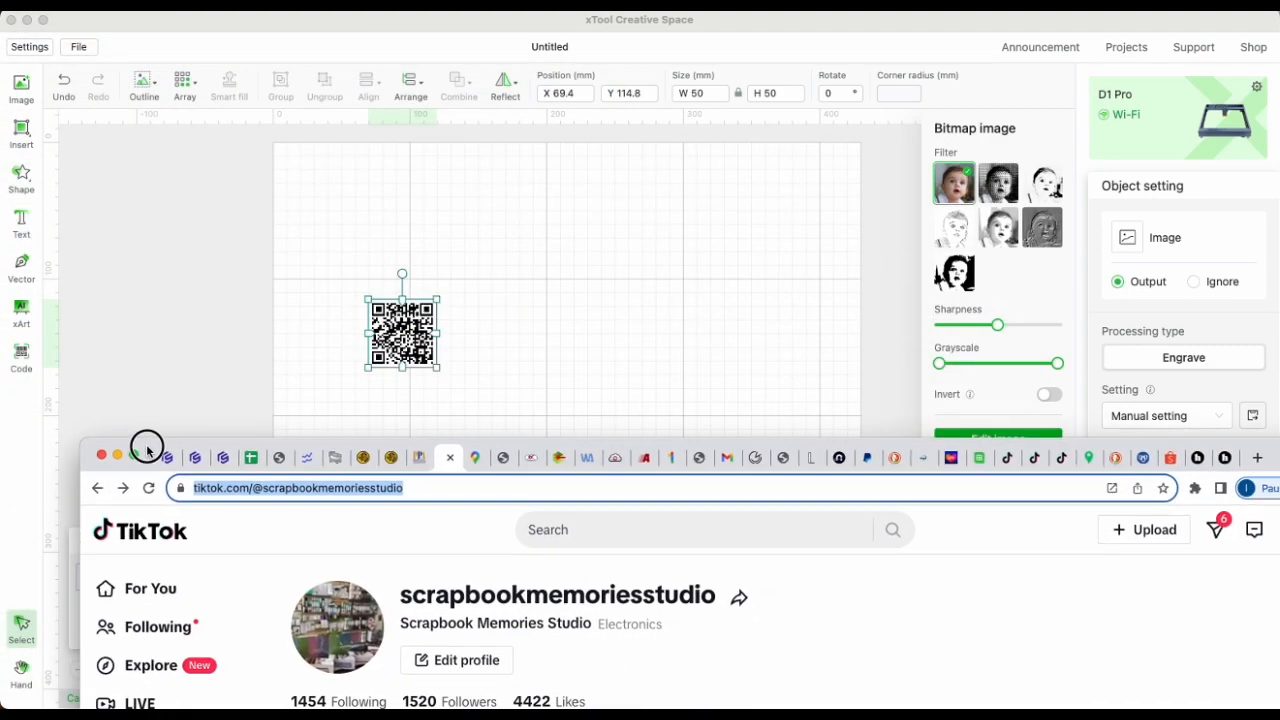
right_click(415, 487)
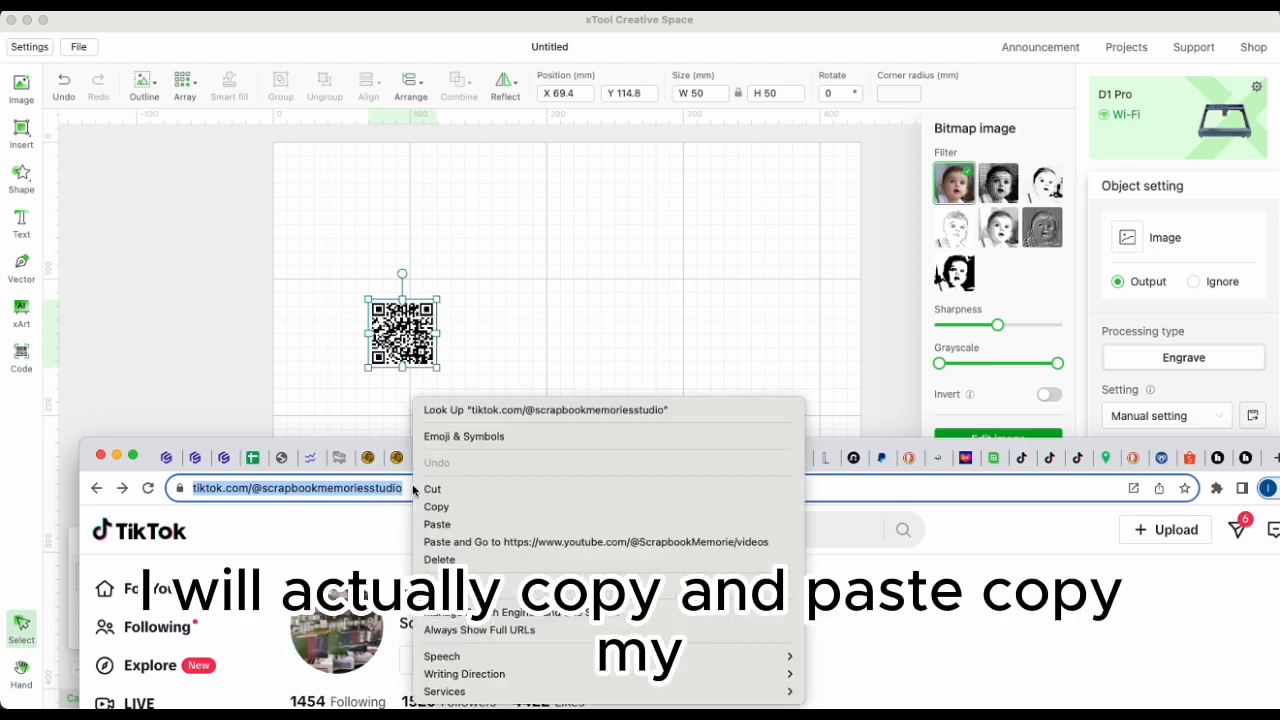
left_click(437, 507)
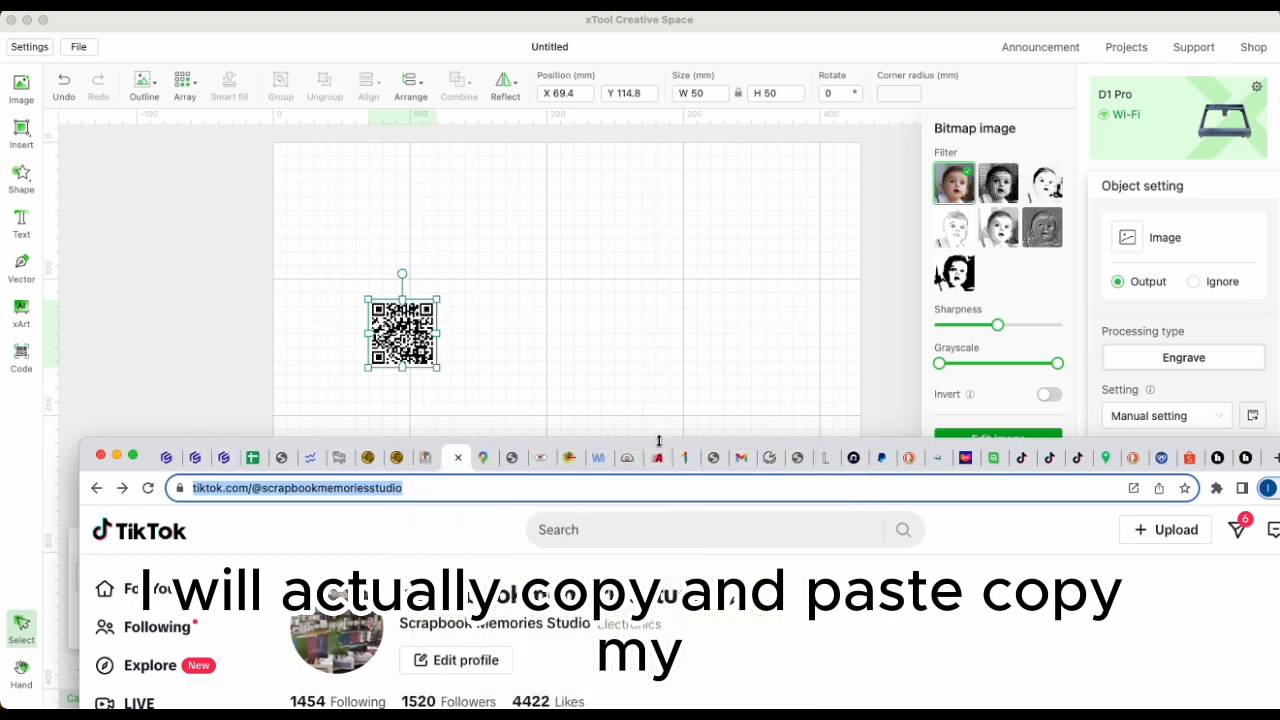
left_click_drag(644, 445, 0, 25)
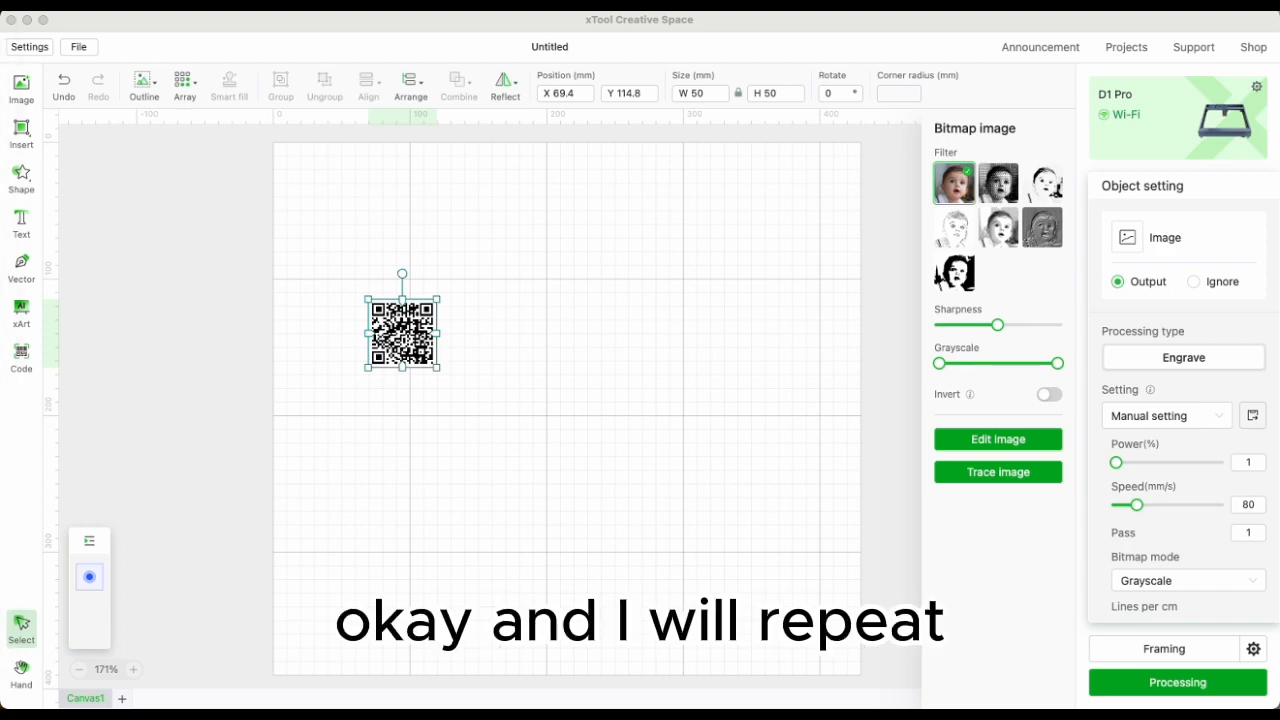
left_click(22, 354)
left_click(95, 355)
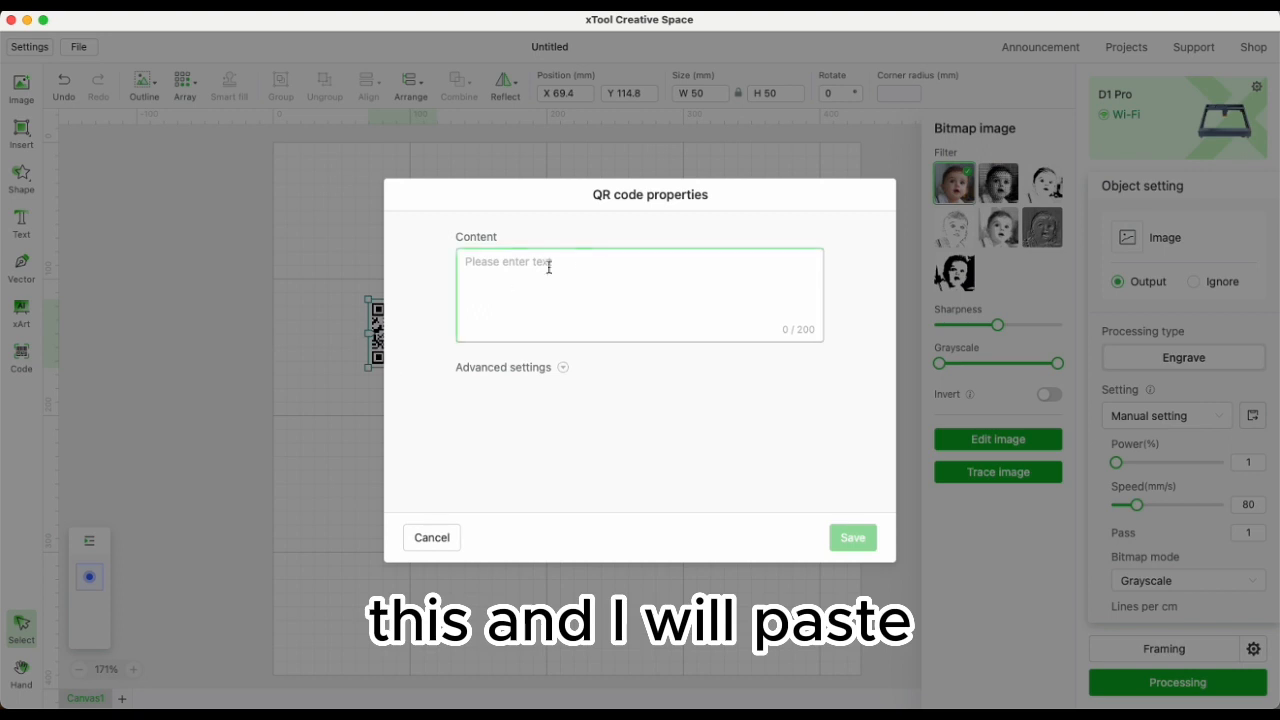
left_click(489, 257)
key("super+v")
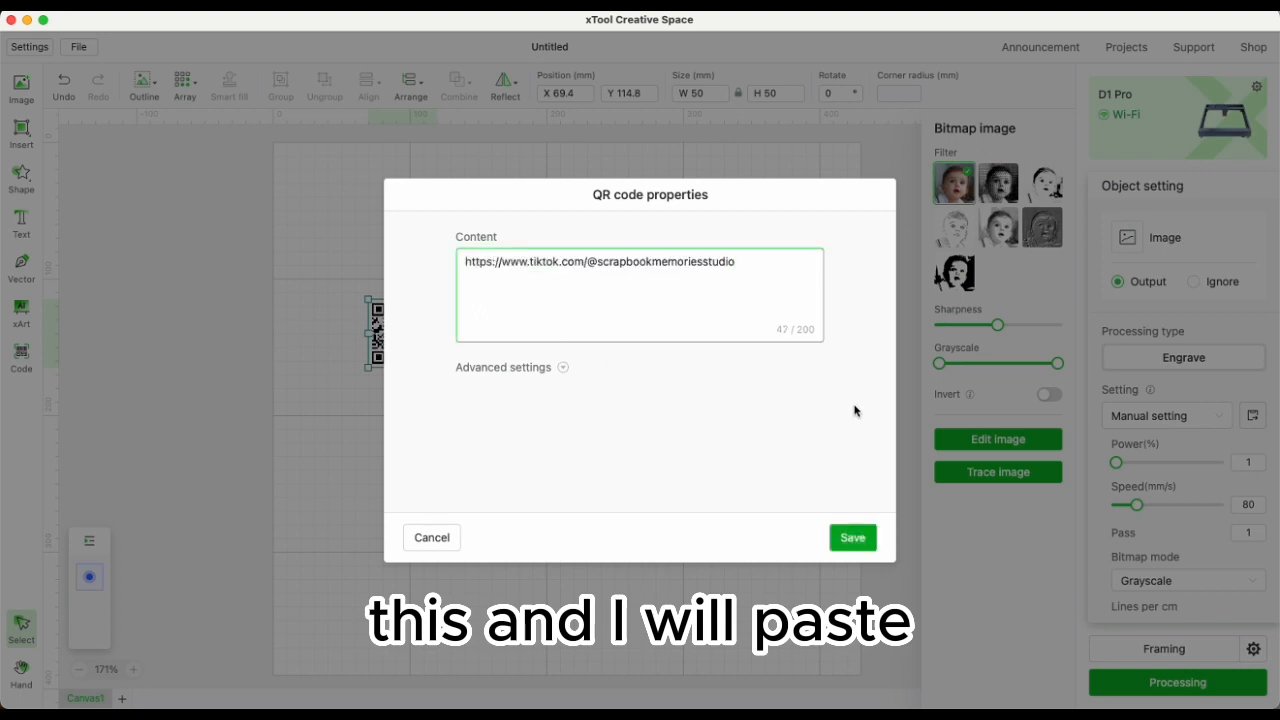
left_click(855, 538)
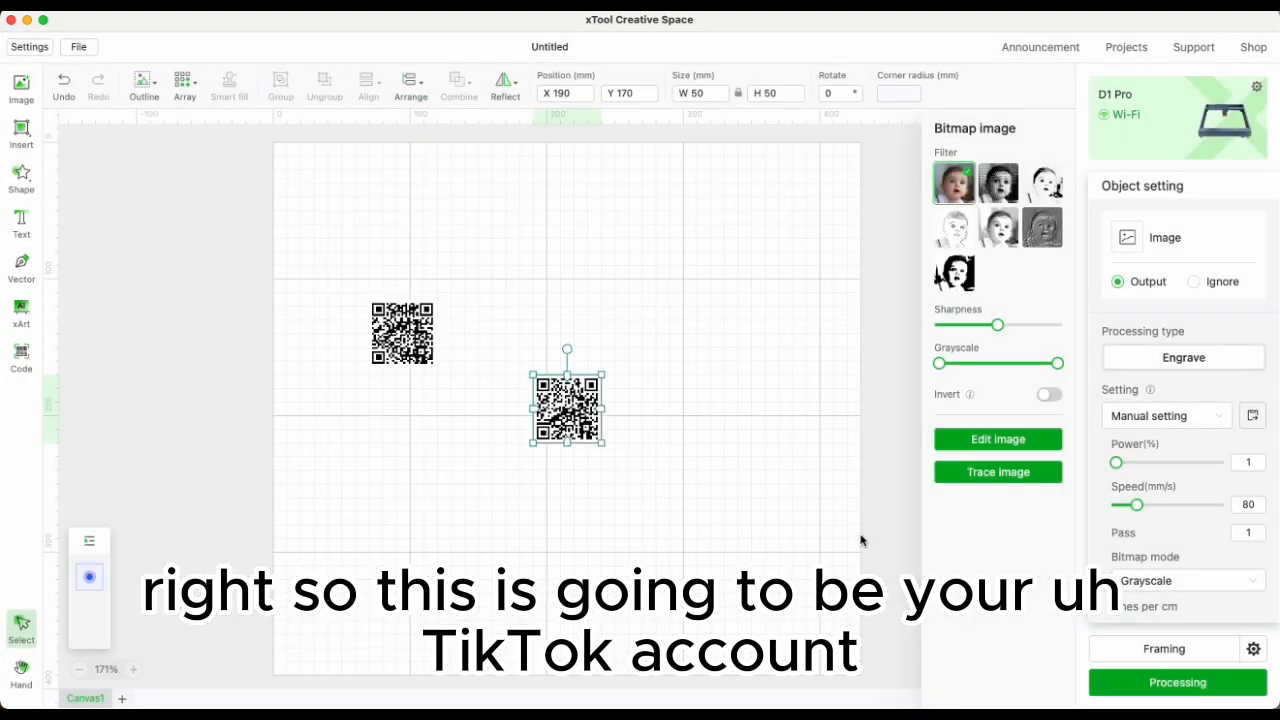
left_click_drag(567, 420, 403, 424)
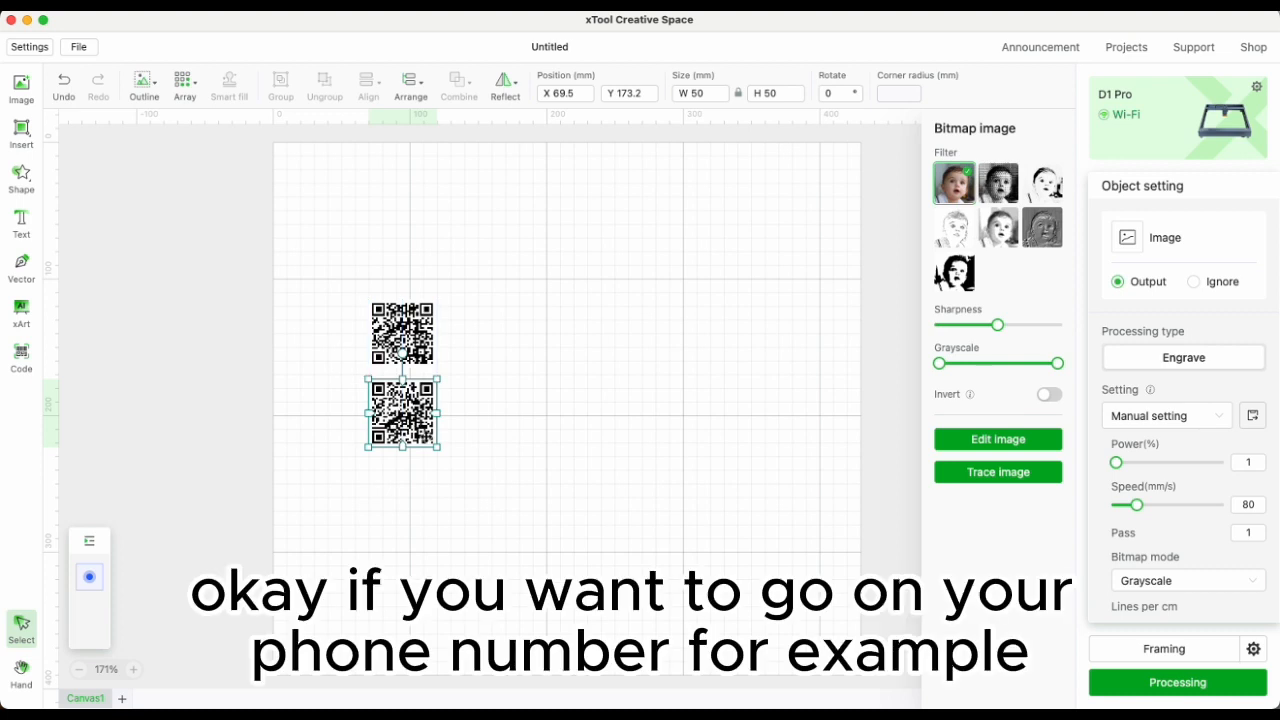
Insert a third QR code containing a phone number and place it below the TikTok code.
left_click(29, 356)
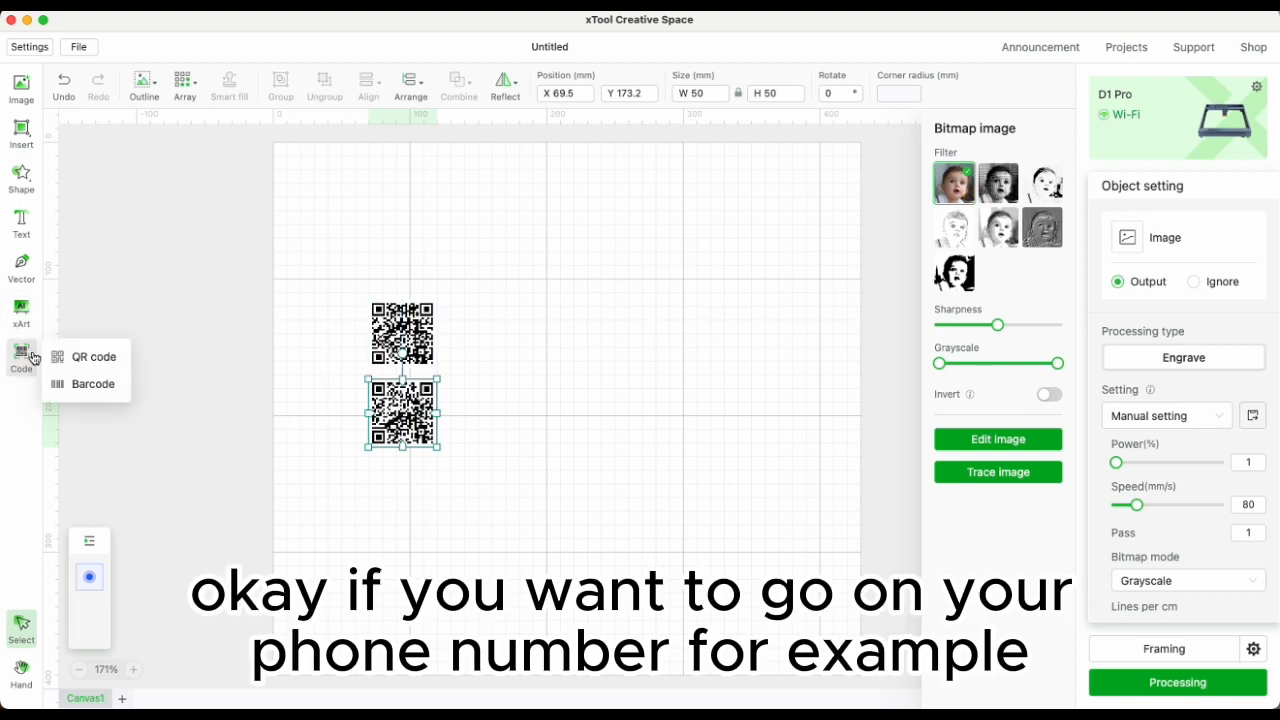
left_click(95, 360)
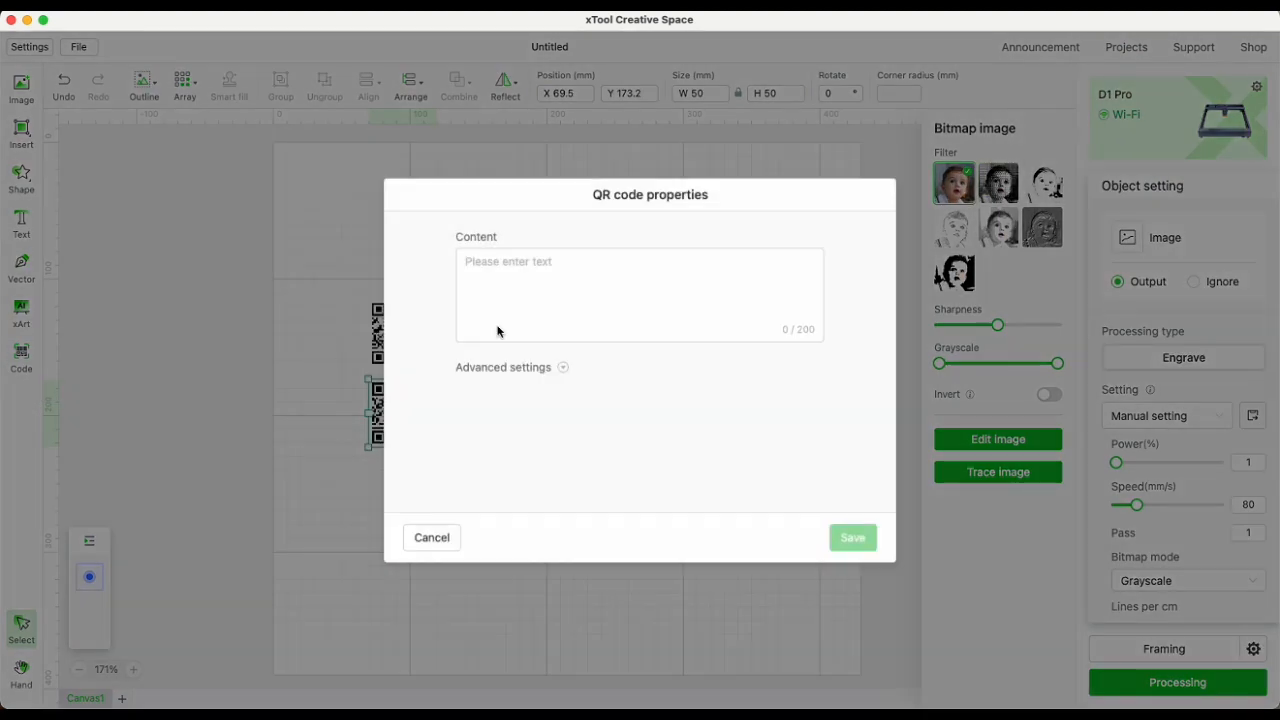
left_click(533, 266)
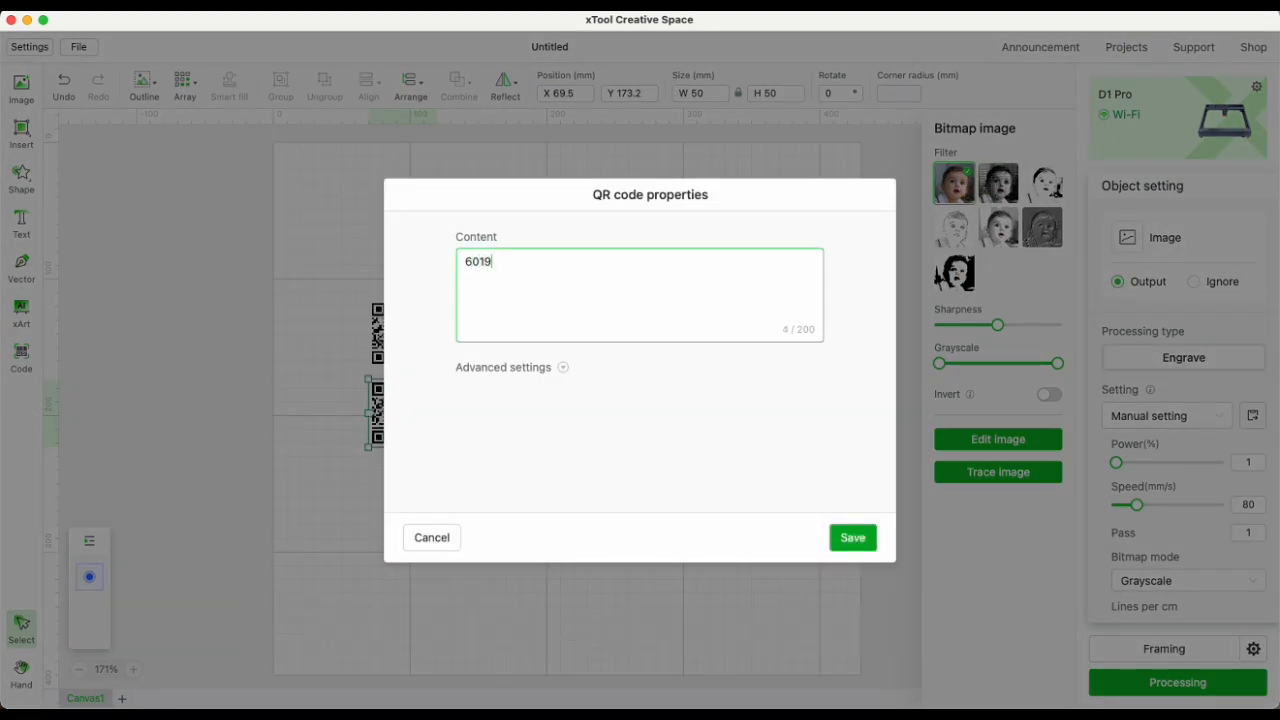
left_click(852, 537)
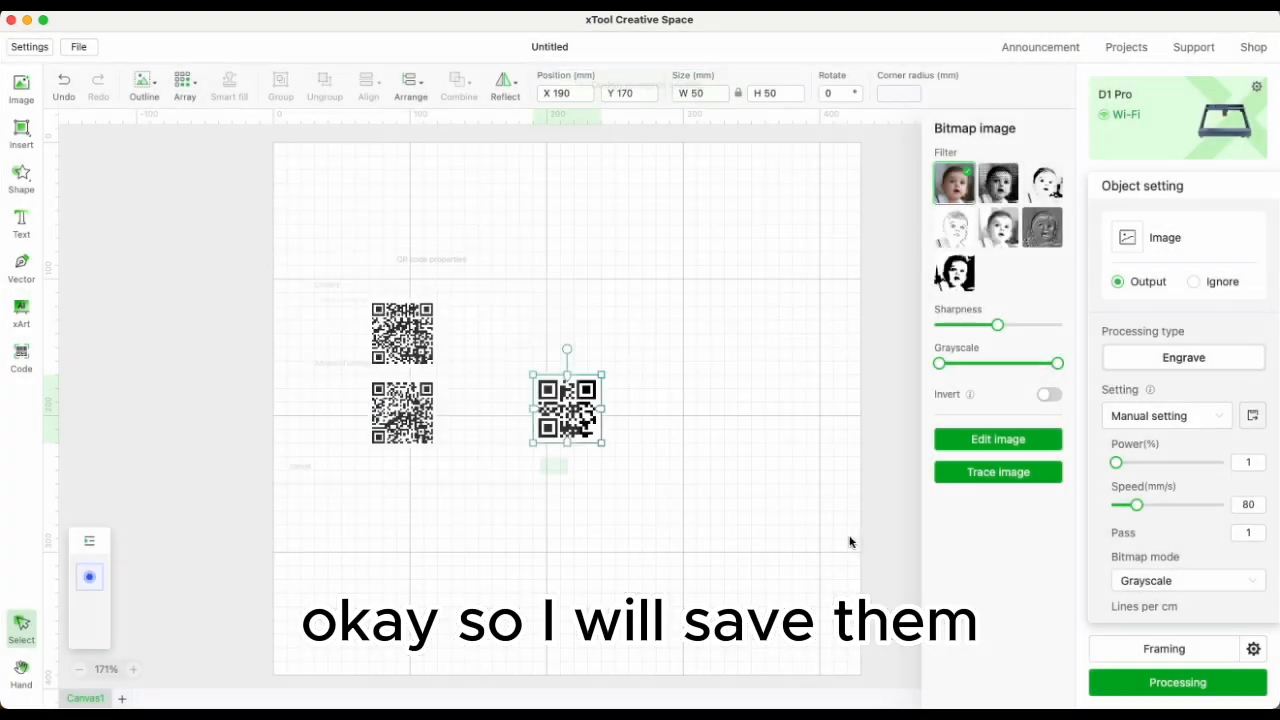
left_click_drag(565, 424, 416, 490)
Select all three QR codes and set their engraving power to 60%.
mouse_move(424, 345)
left_mouse_down()
mouse_move(424, 392)
mouse_move(421, 343)
left_mouse_up()
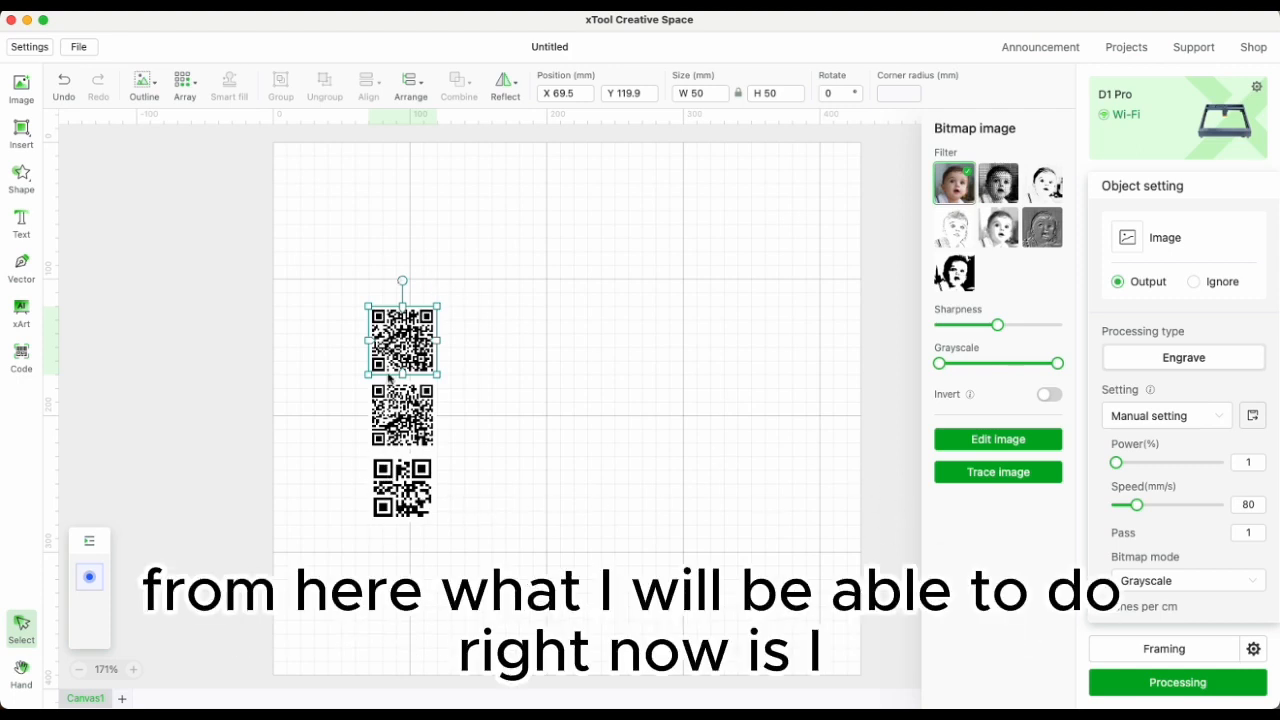
scroll(322, 334, "down", 1)
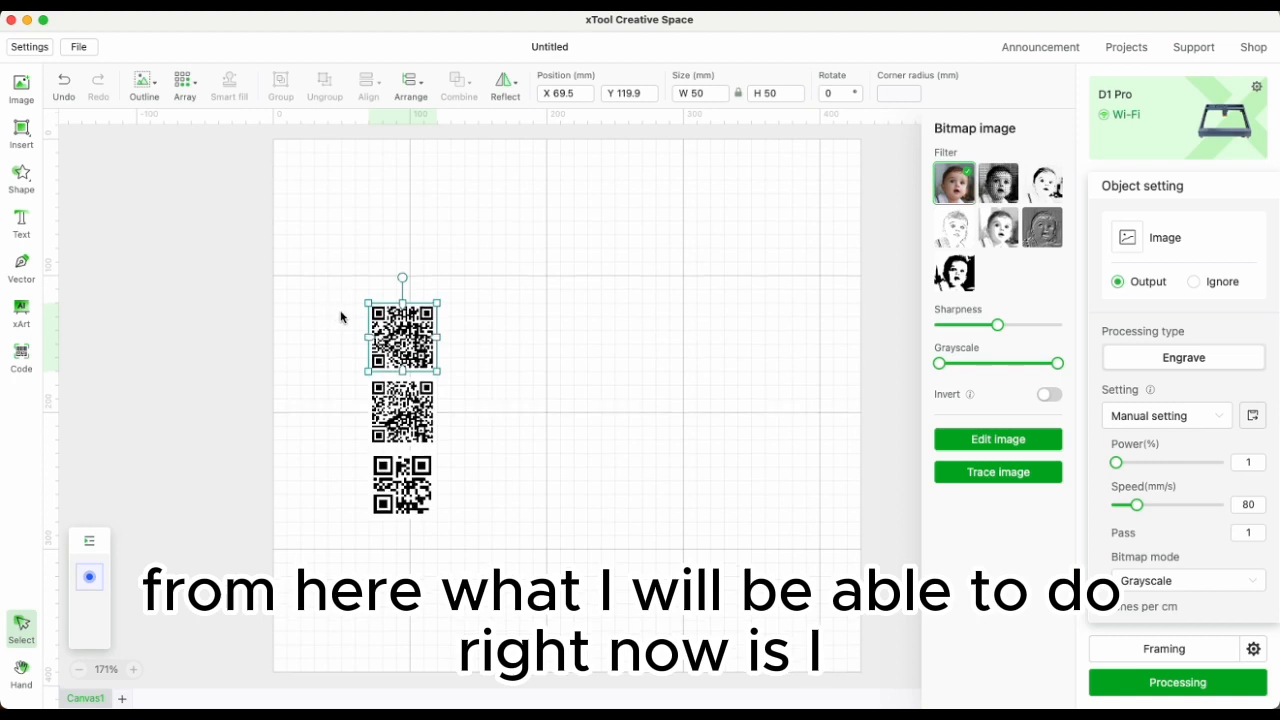
key("XF86AudioMute")
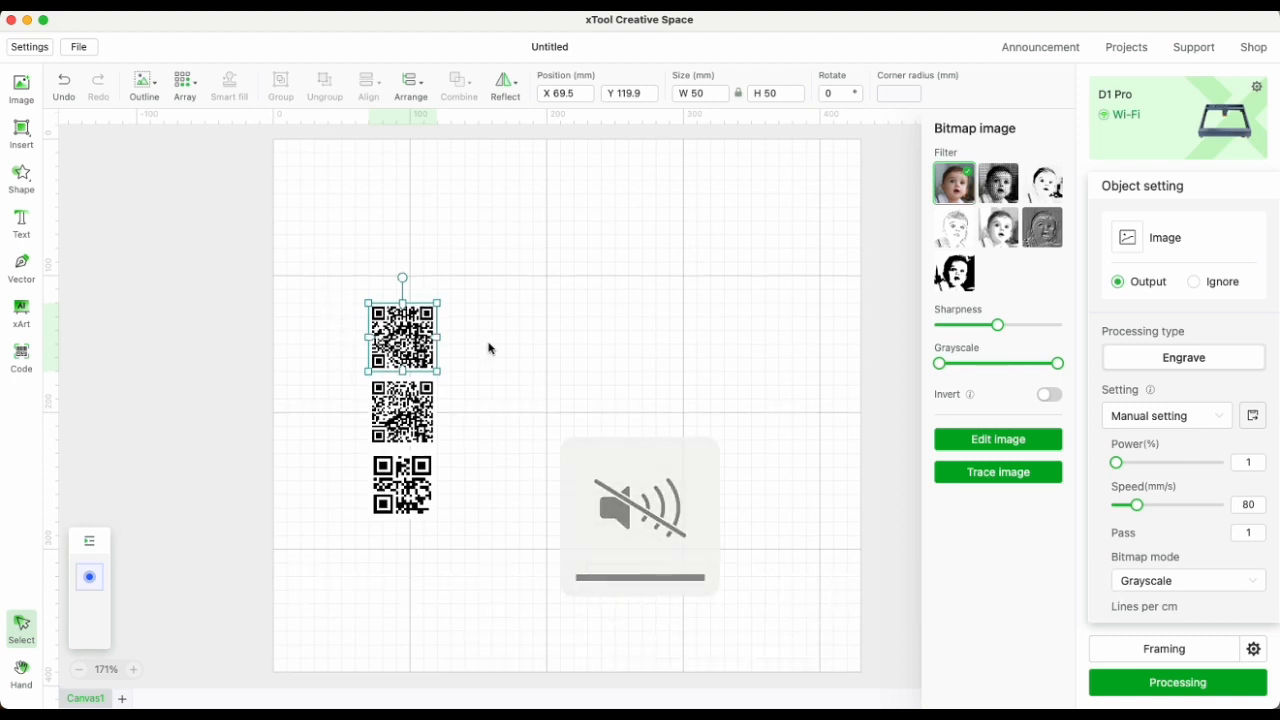
left_click_drag(323, 268, 504, 572)
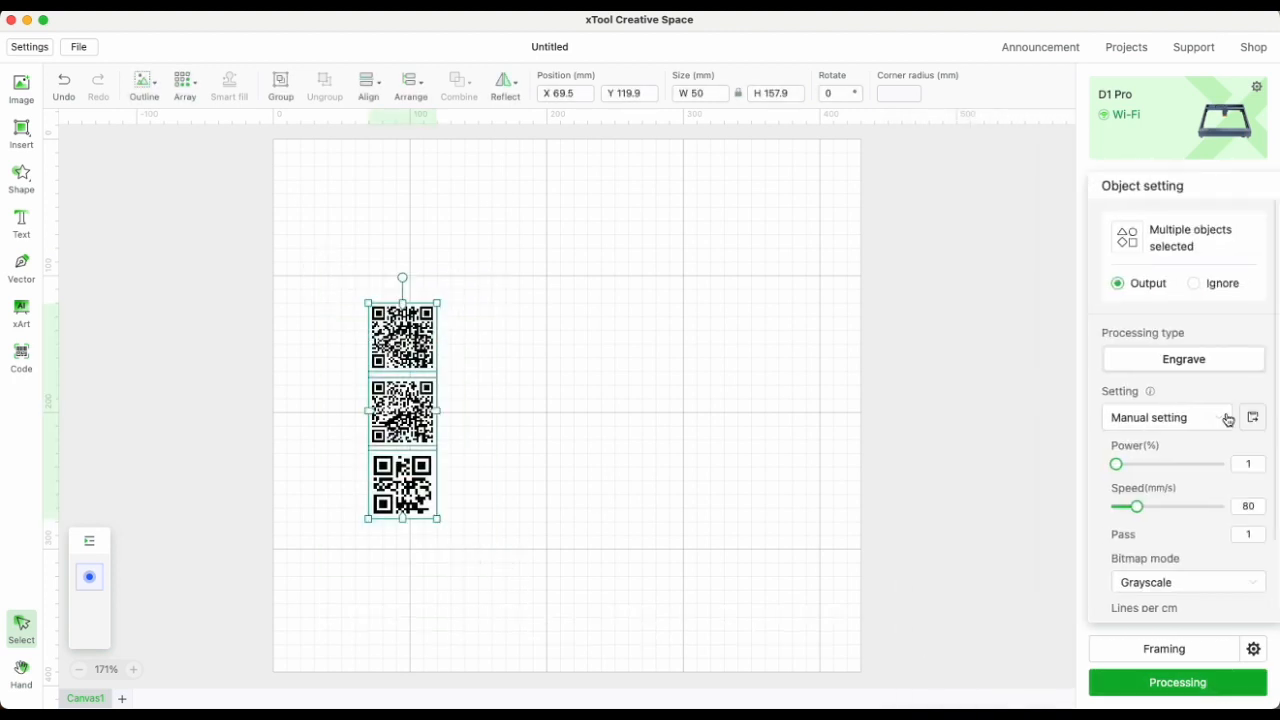
left_click(1247, 463)
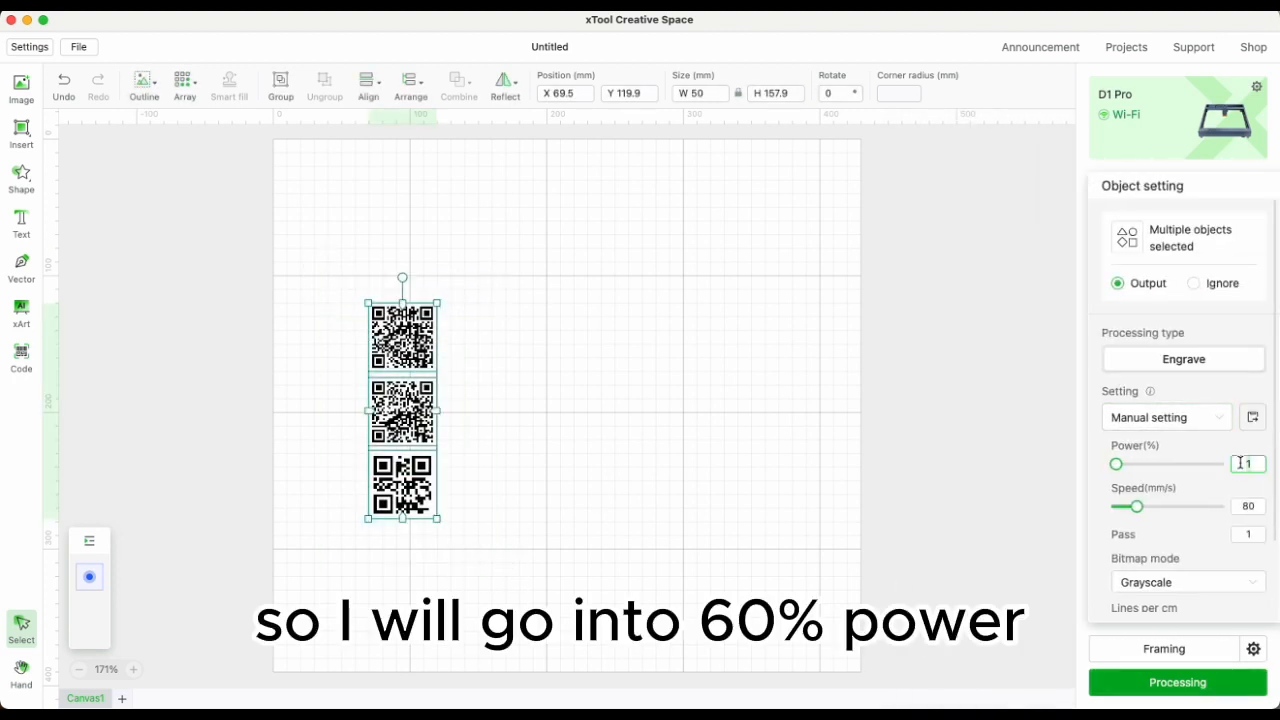
key("BackSpace")
type("60")
left_click(1256, 507)
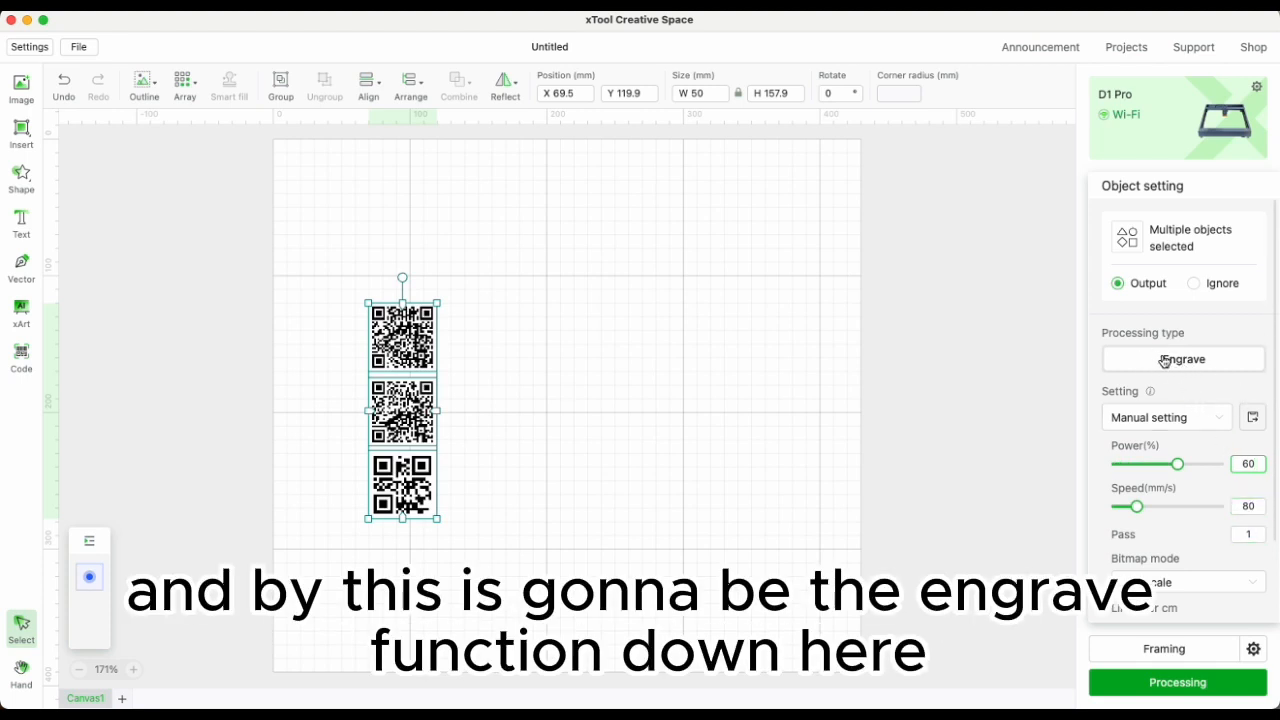
Set the engraving speed for the selected codes to 120 mm/s.
left_click(1246, 506)
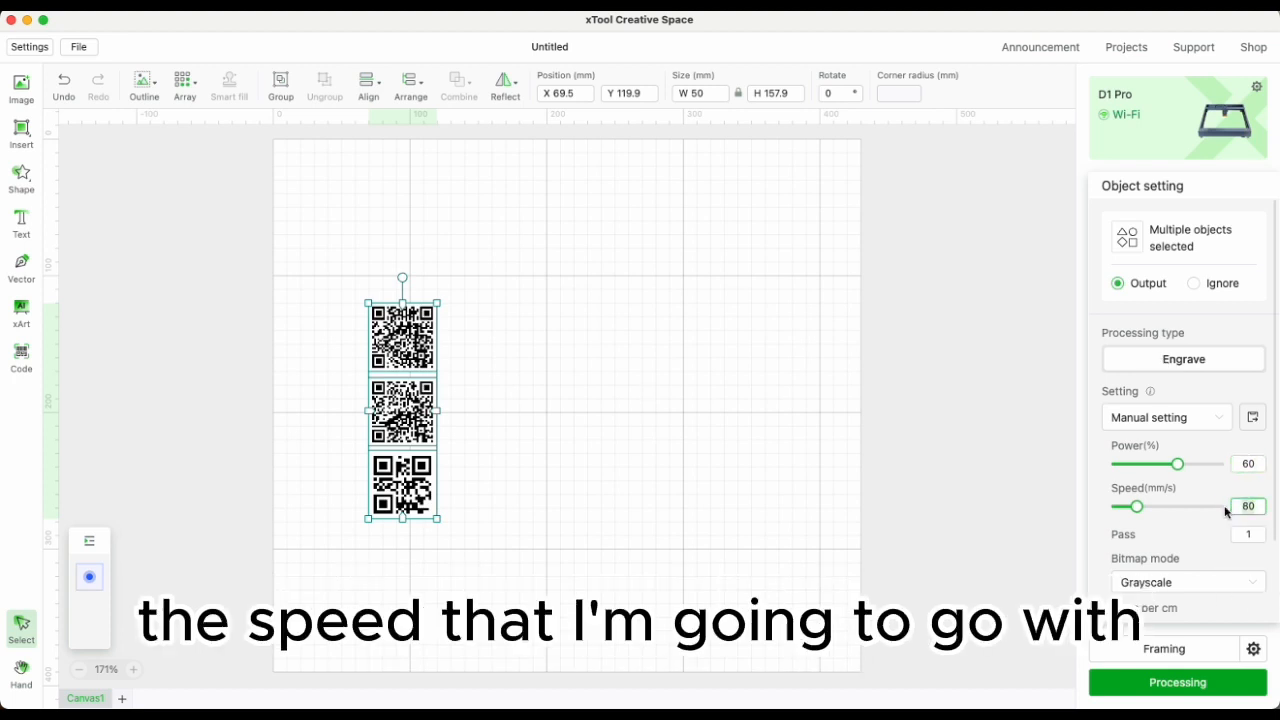
key("BackSpace")
key("BackSpace")
type("120")
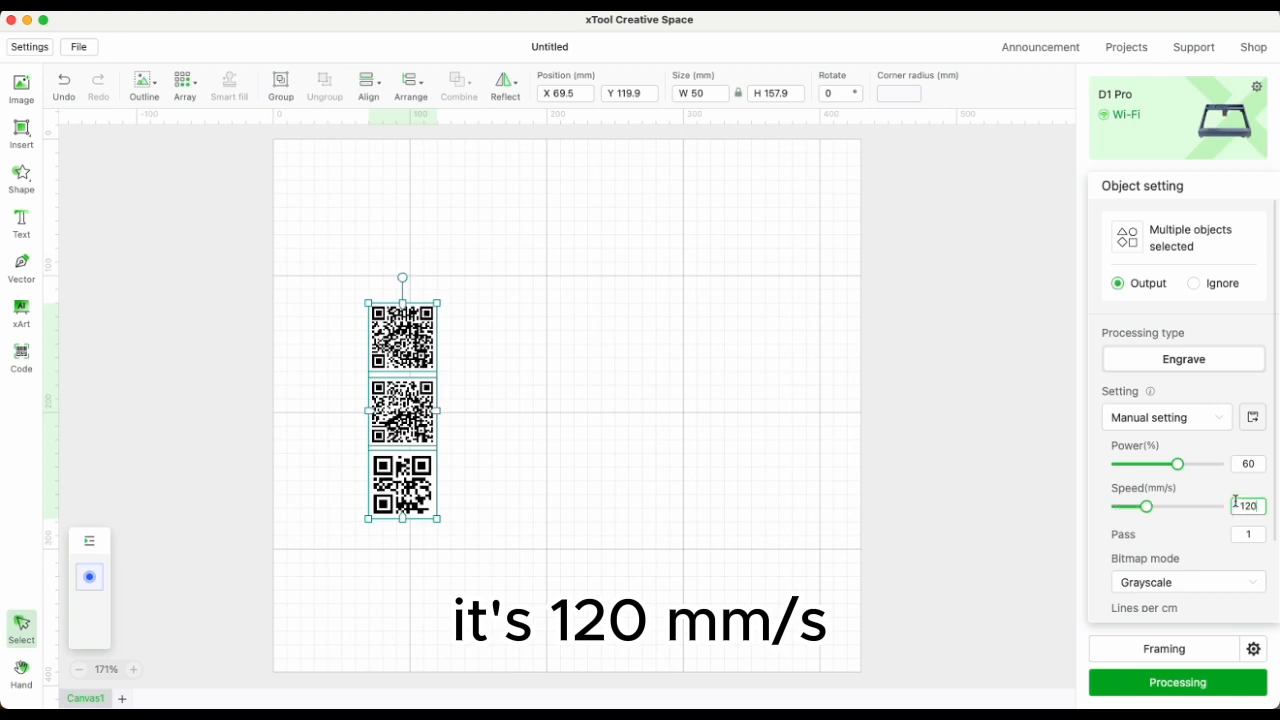
scroll(1236, 502, "down", 3)
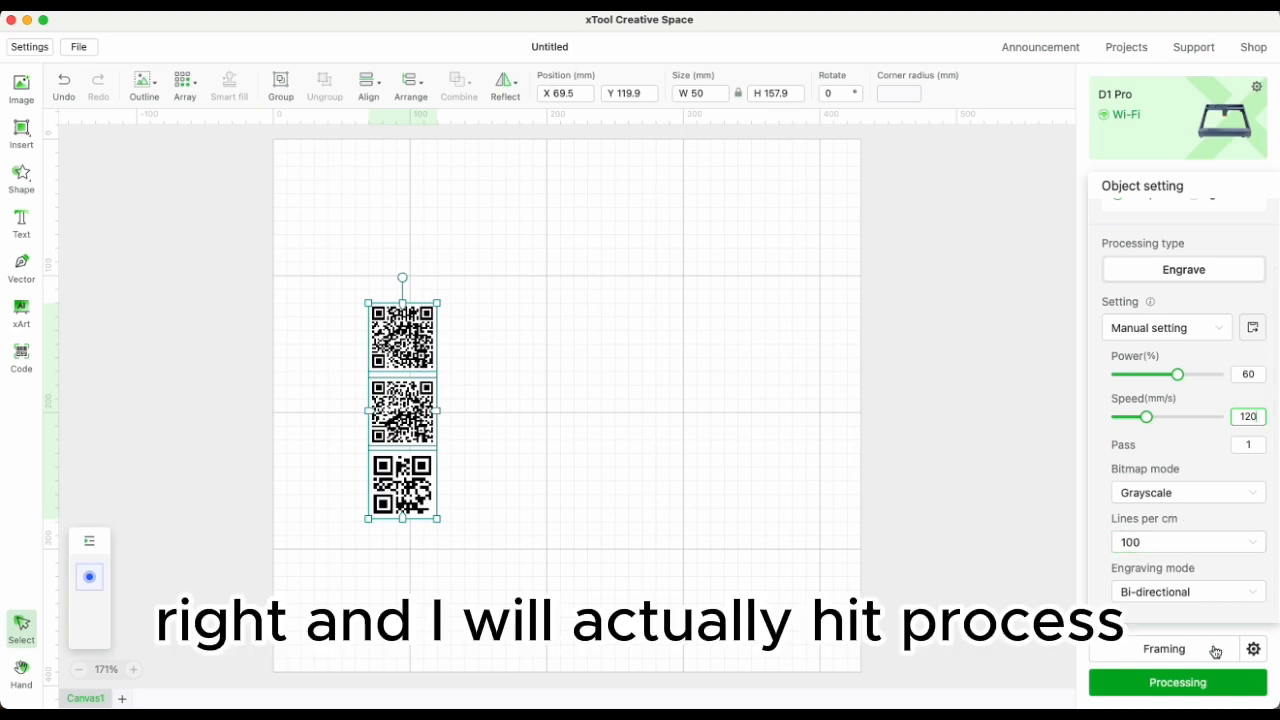
Open the processing preview and start framing the job.
left_click(1178, 684)
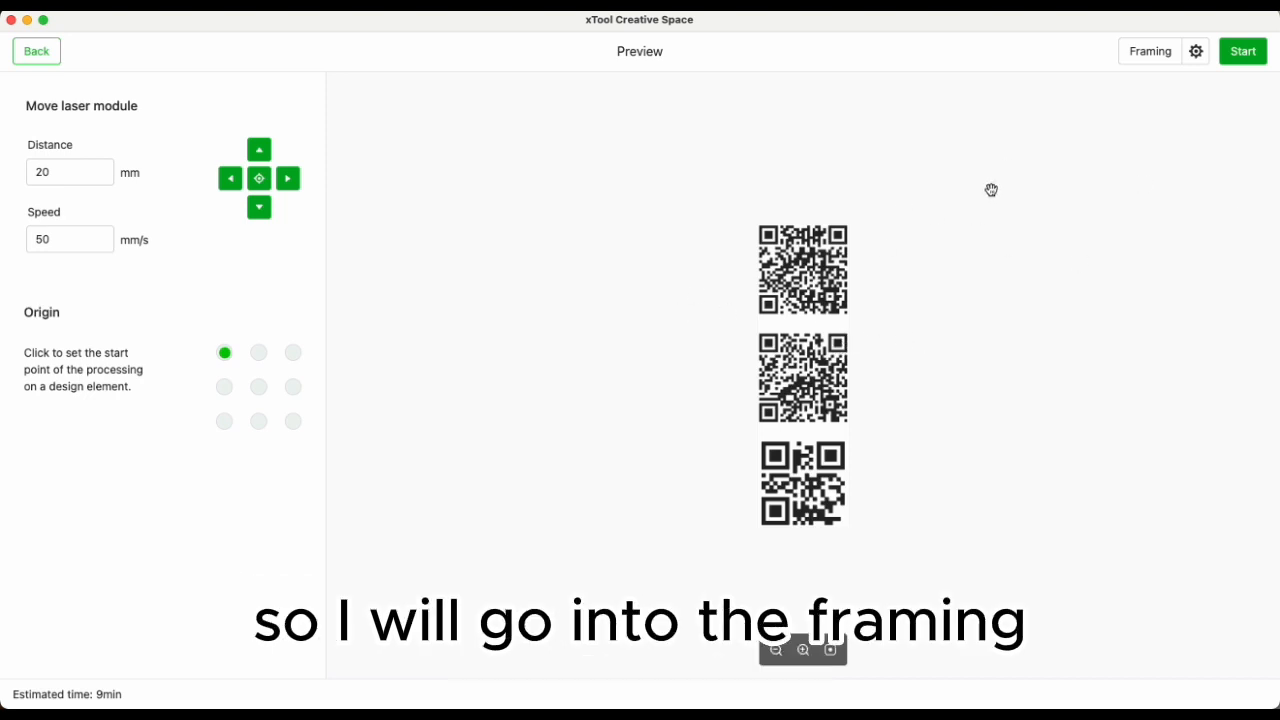
left_click(1157, 53)
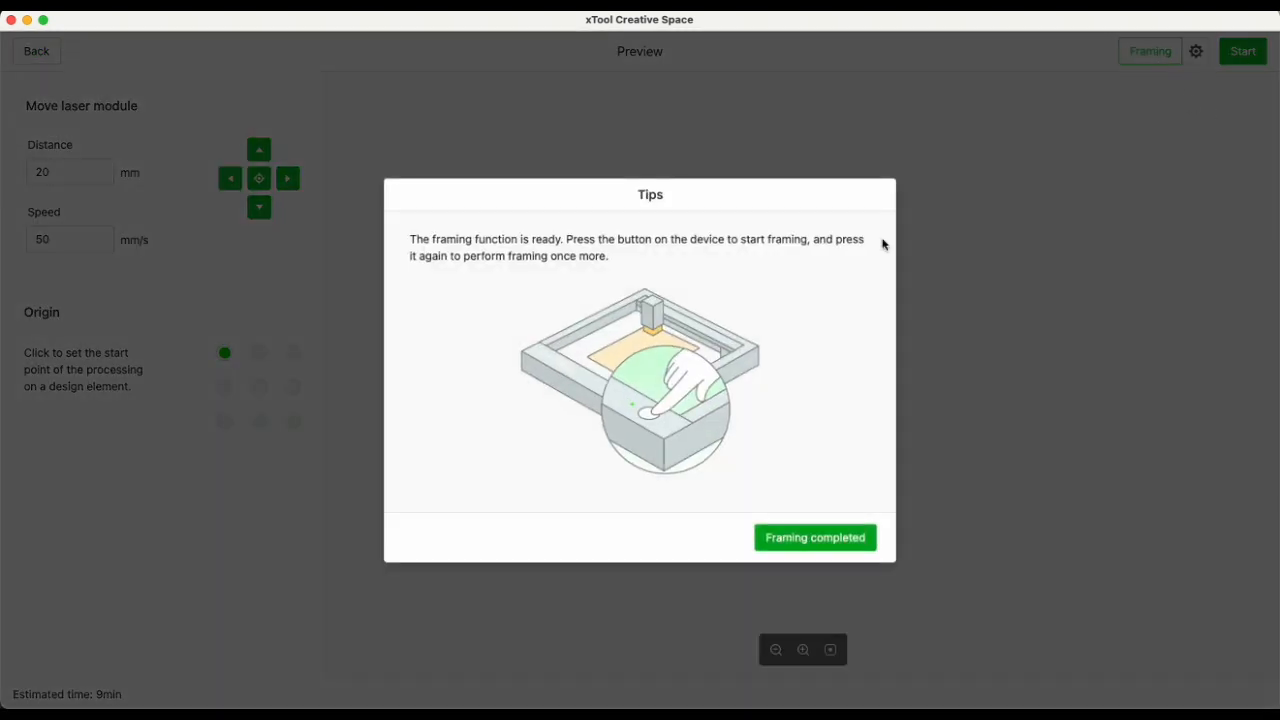